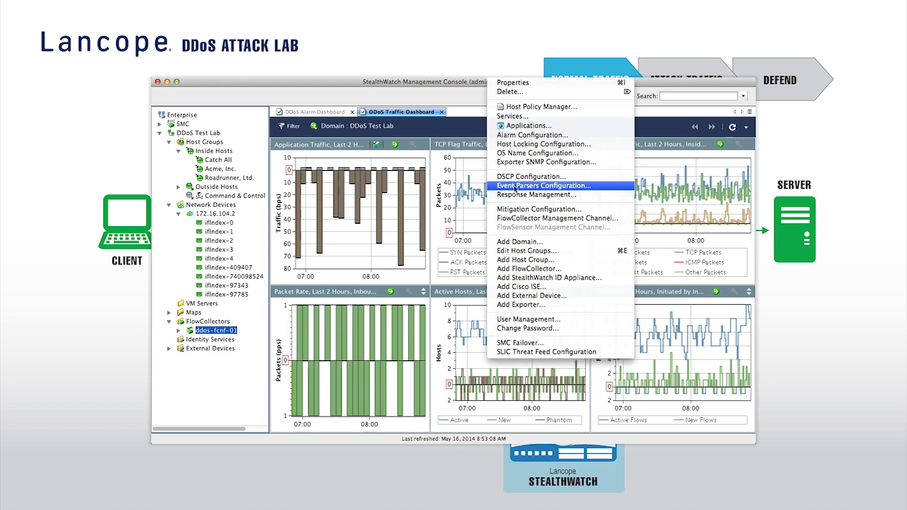
Check the configured mitigation devices, then open the Acme, Inc. role policy for editing.
click(511, 211)
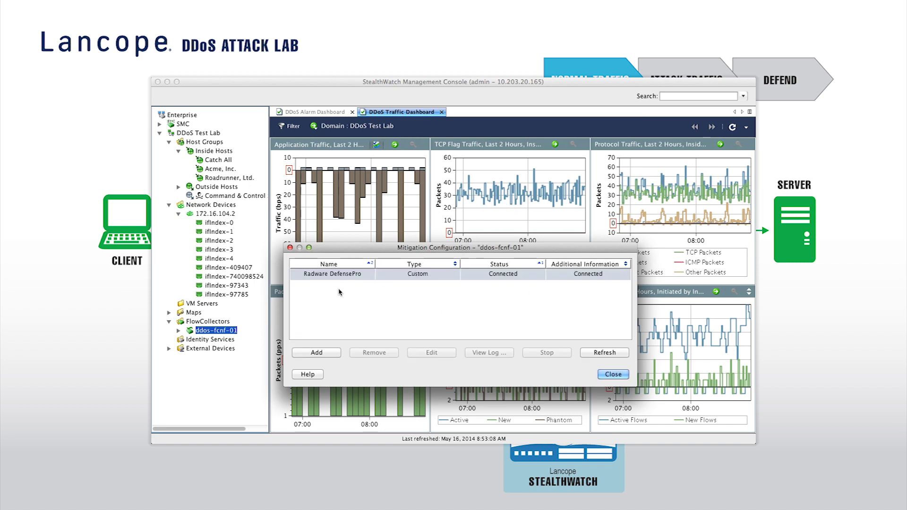
click(614, 375)
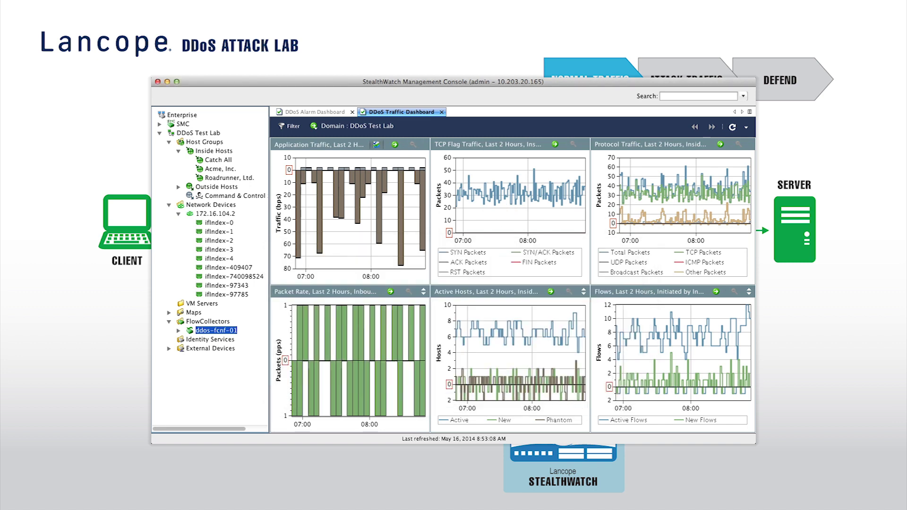
right_click(496, 81)
click(539, 107)
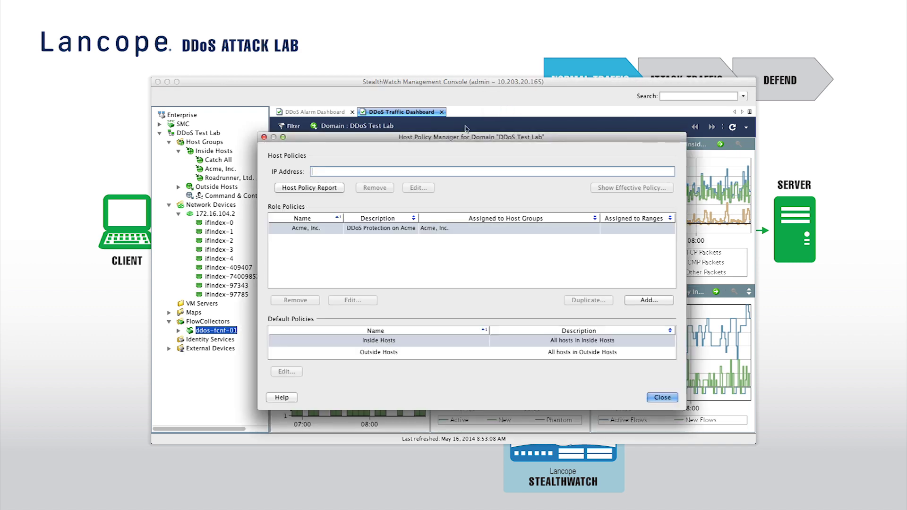
click(316, 228)
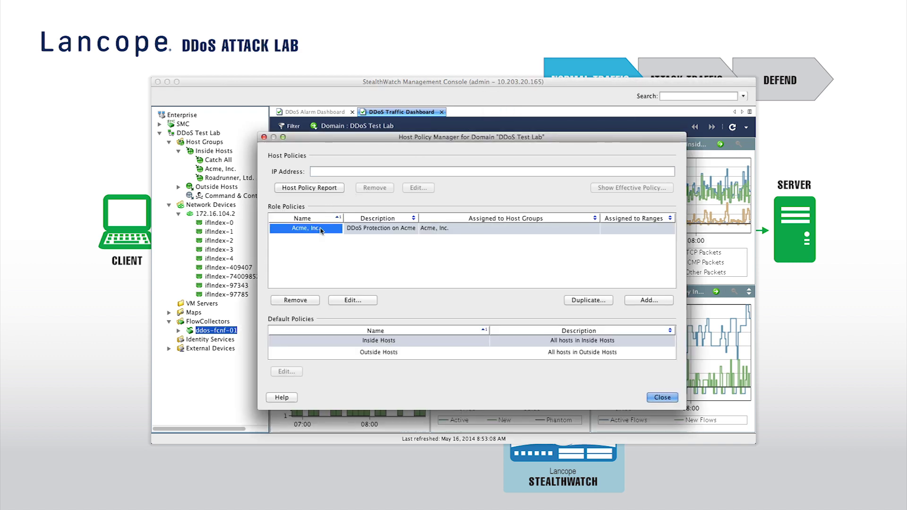
double_click(315, 228)
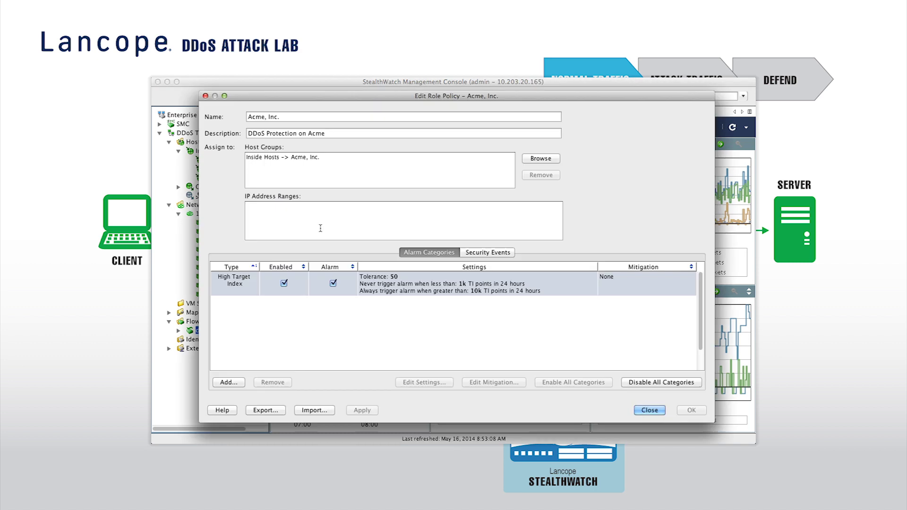
Set High Target Index mitigation to Automatic, save the policy, and view the DDoS Alarm Dashboard.
click(481, 285)
double_click(630, 290)
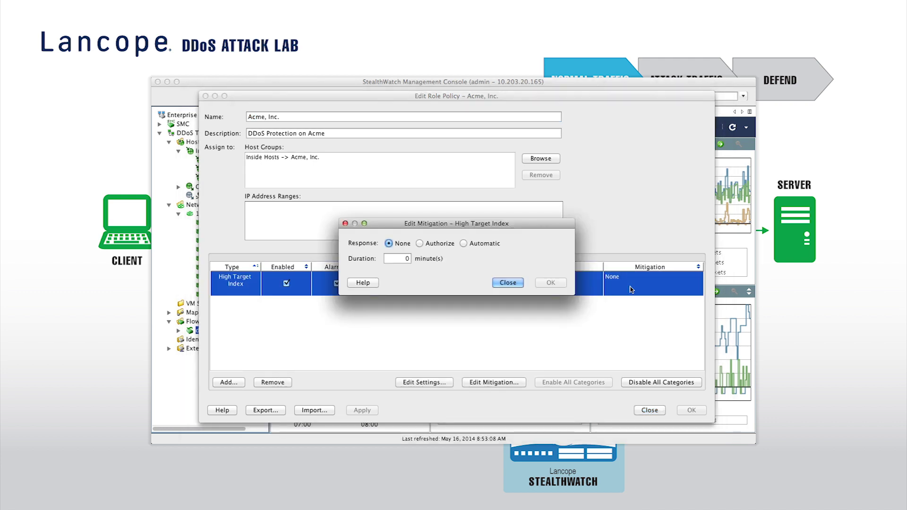
click(464, 243)
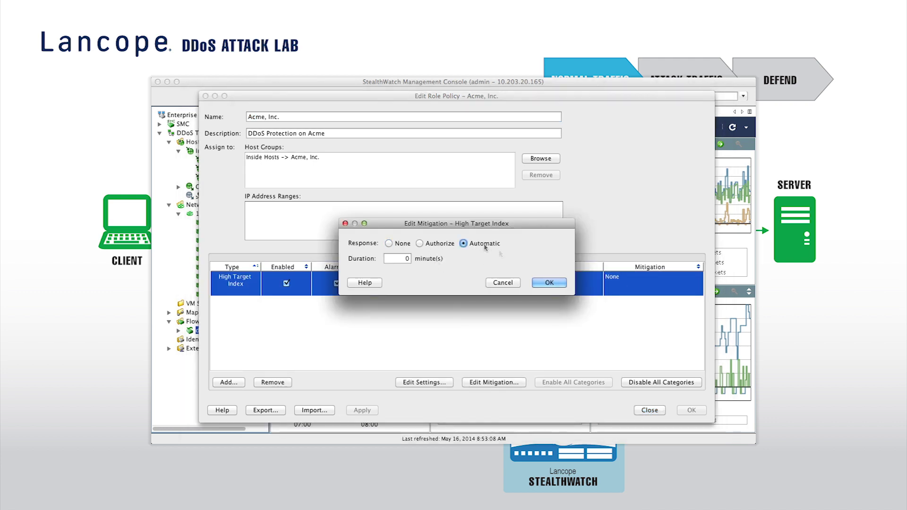
click(550, 283)
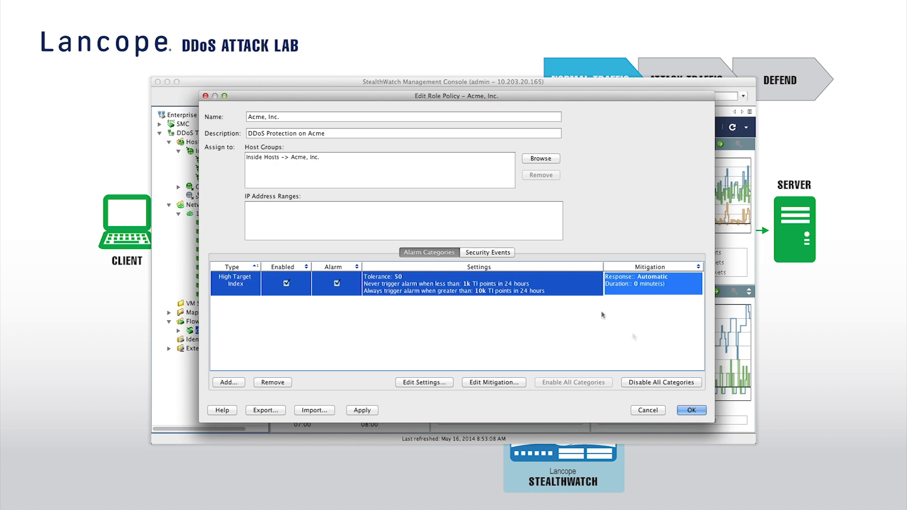
click(692, 411)
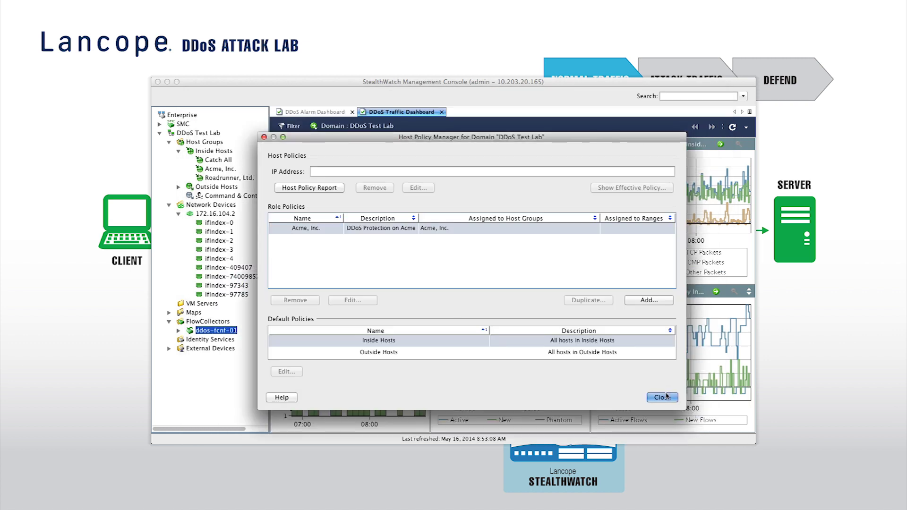
click(663, 398)
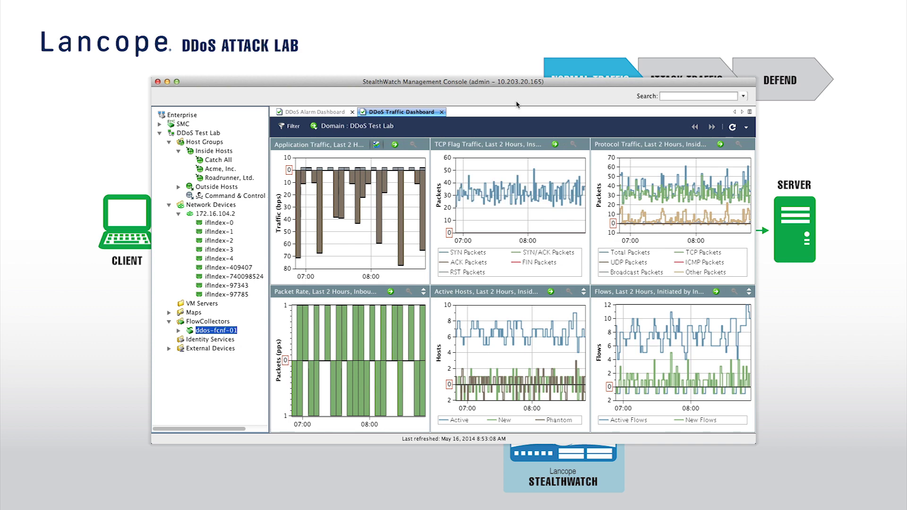
click(312, 113)
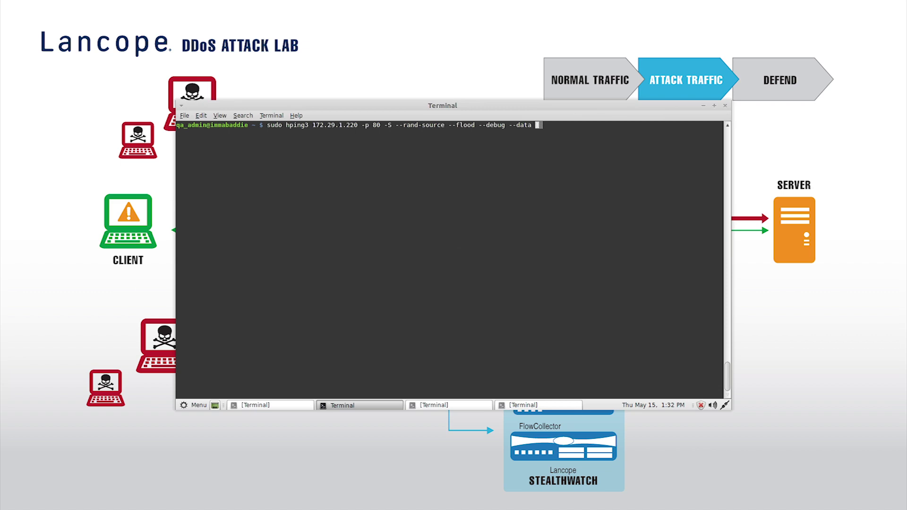
text(0)
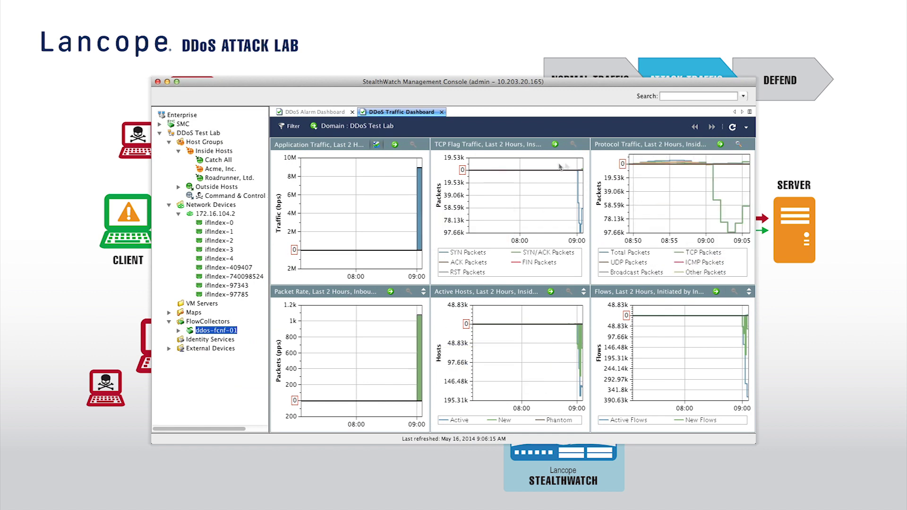
Zoom the TCP Flag, Active Hosts and Flows charts into the attack, then select the first active alarm.
drag(571, 198, 583, 199)
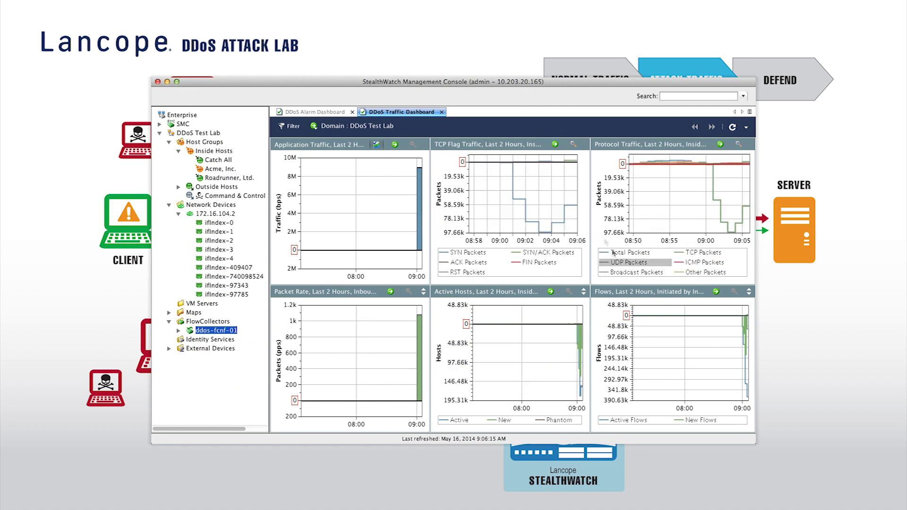
click(575, 317)
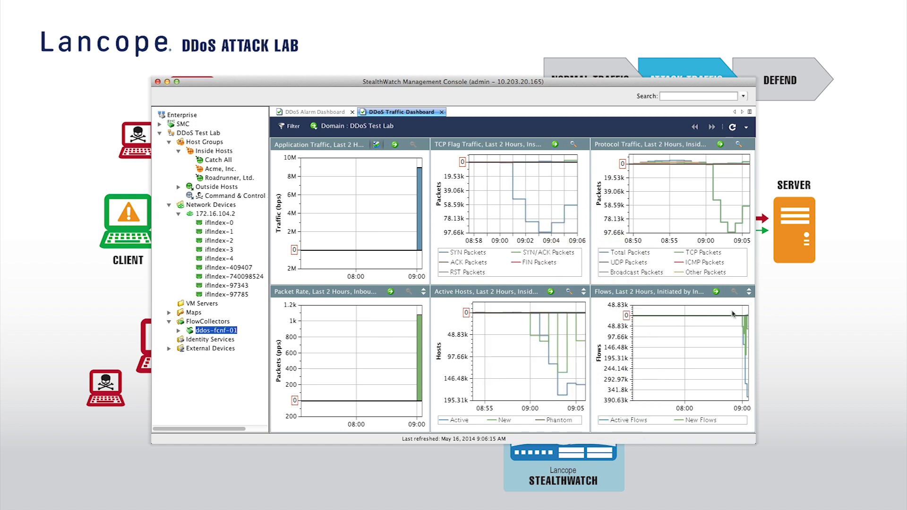
click(743, 333)
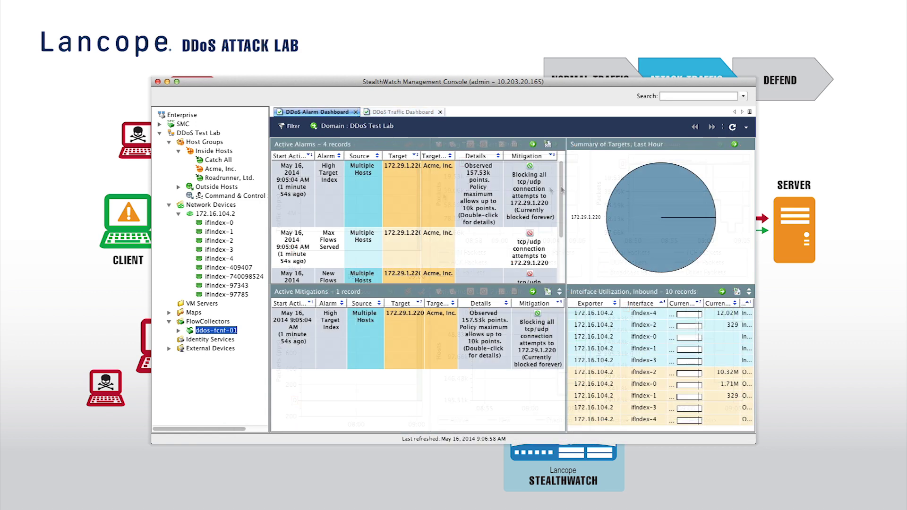
click(528, 187)
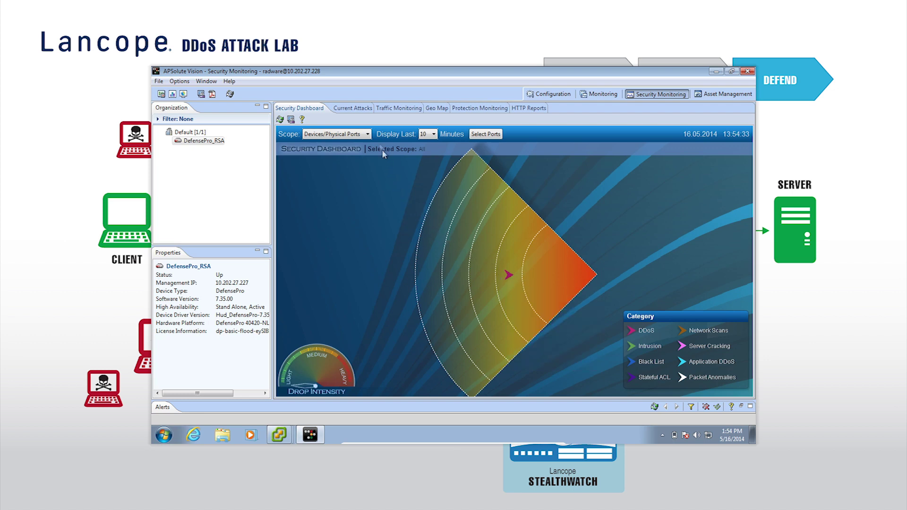
Review the details of the TCP-SYN flood attack on 172.29.1.220 from Current Attacks.
click(357, 109)
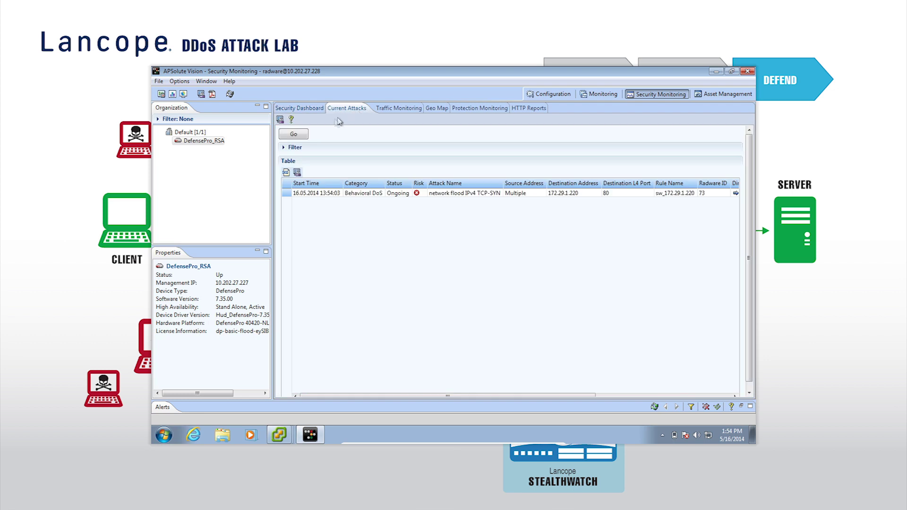
click(399, 194)
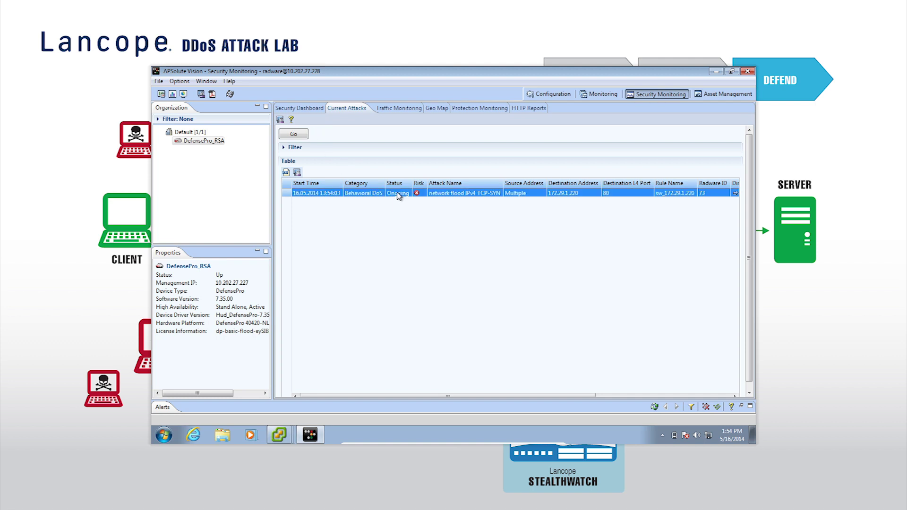
double_click(399, 196)
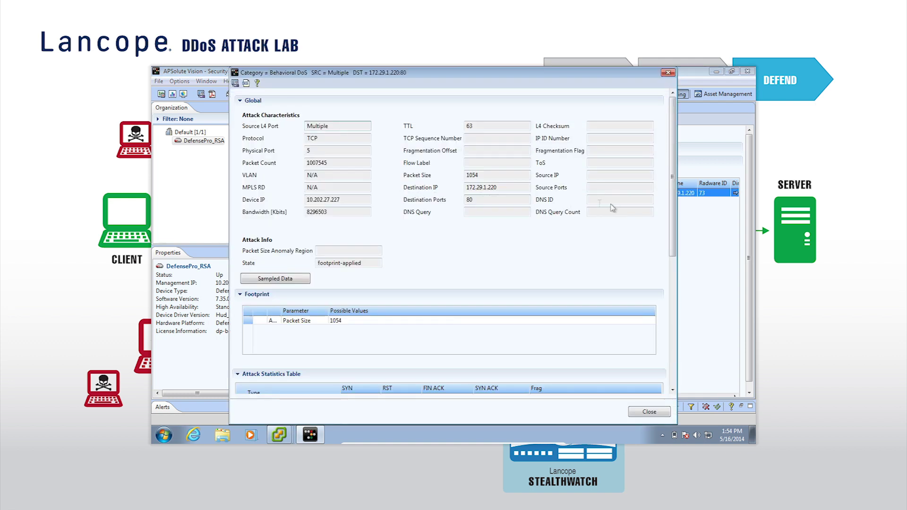
double_click(482, 188)
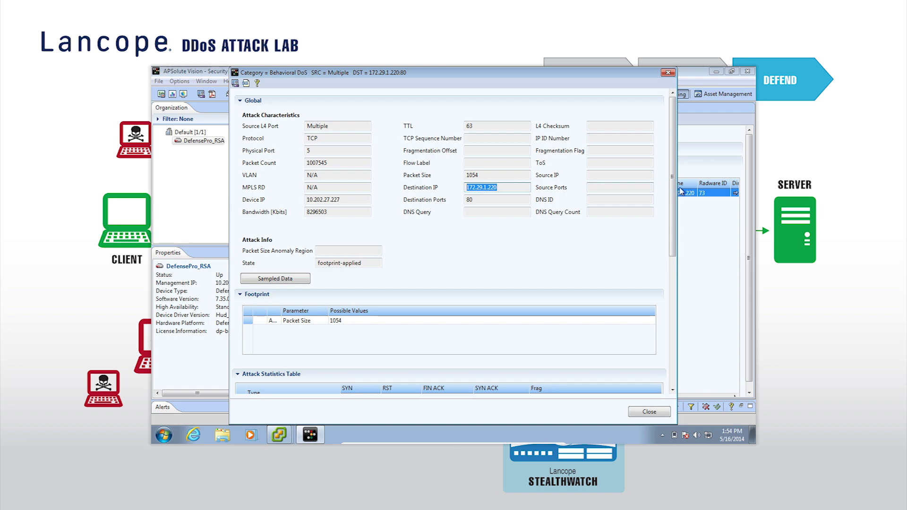
drag(673, 191, 676, 326)
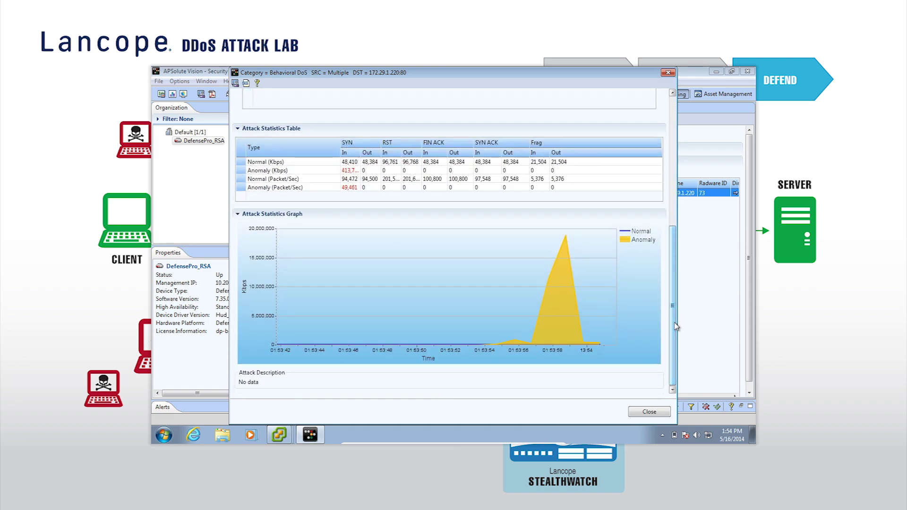
click(668, 73)
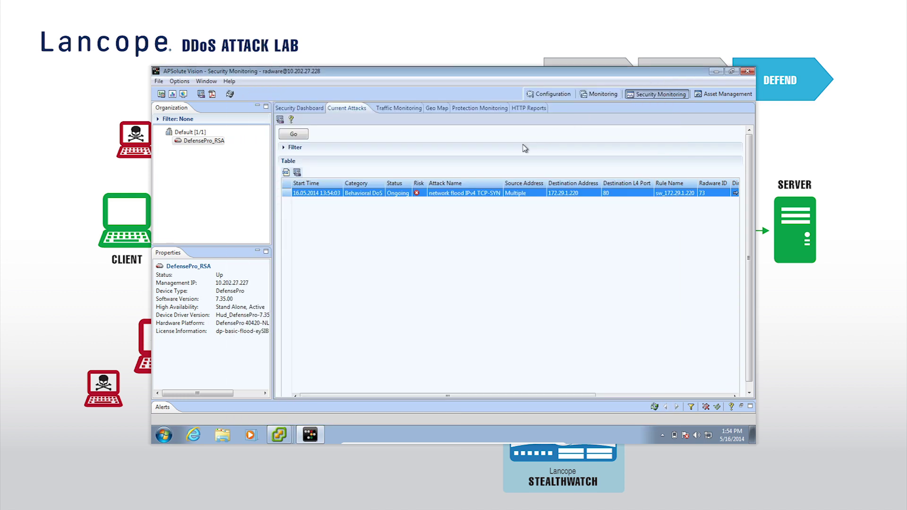